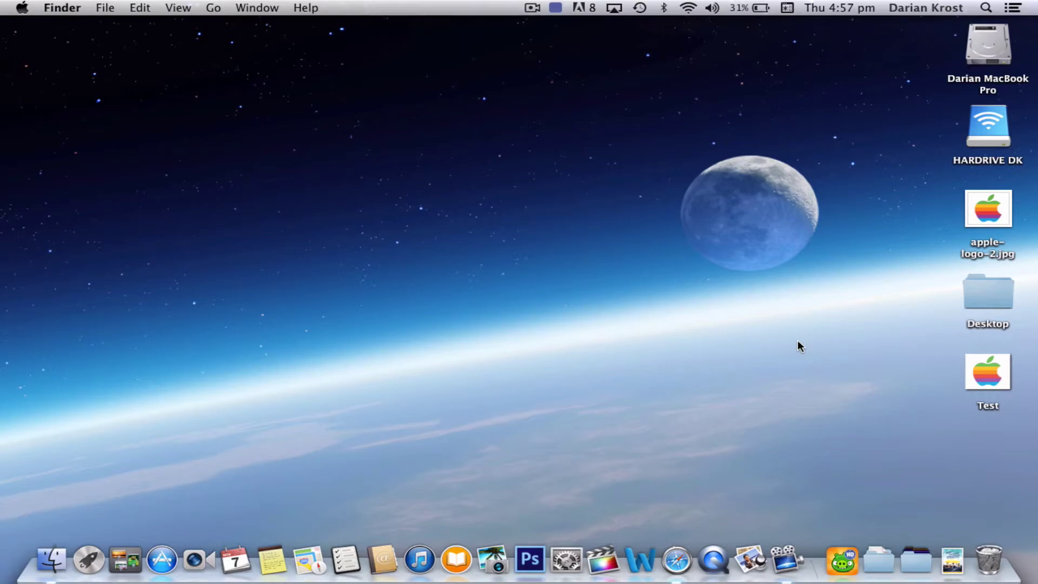
Step: Glance at the YouTube page in the browser, then return to the Finder desktop
key("ctrl+Right")
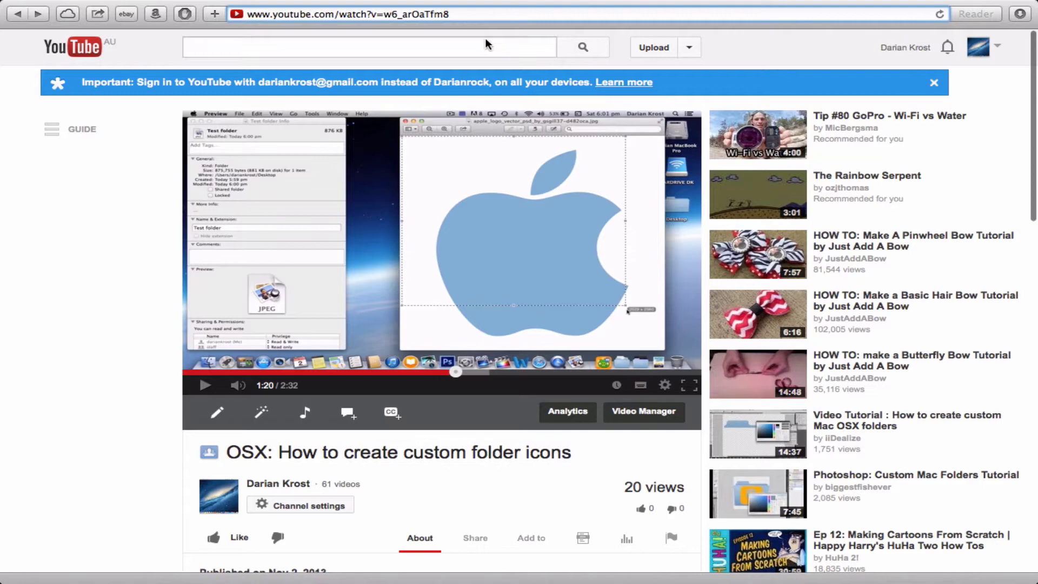
left_click(432, 14)
scroll(445, 280, "down", 3)
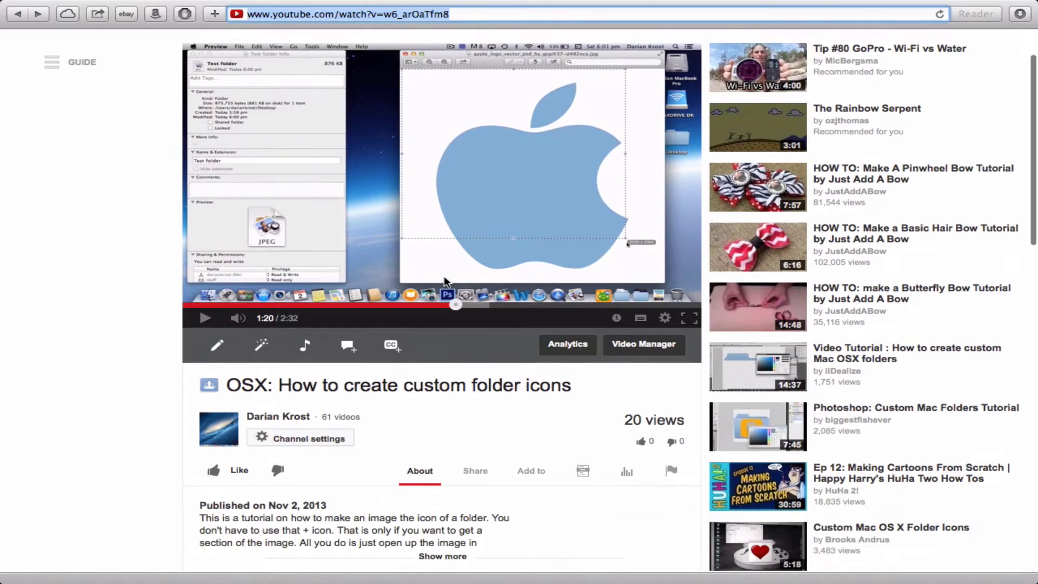
scroll(444, 280, "up", 3)
key("ctrl+Left")
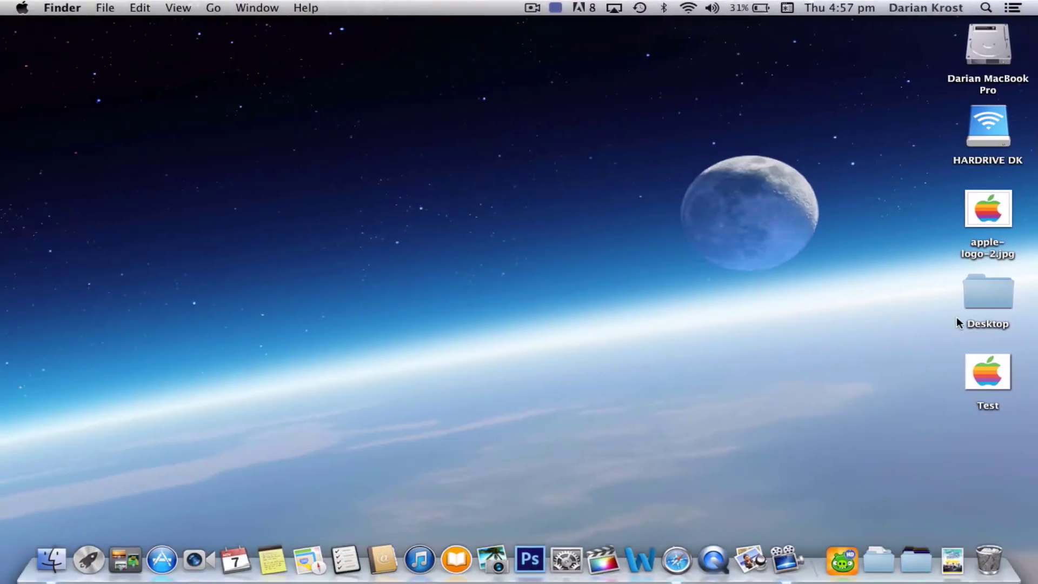
Step: Open and close the Test folder, then Quick Look the Test folder and hard drive icons
double_click(996, 365)
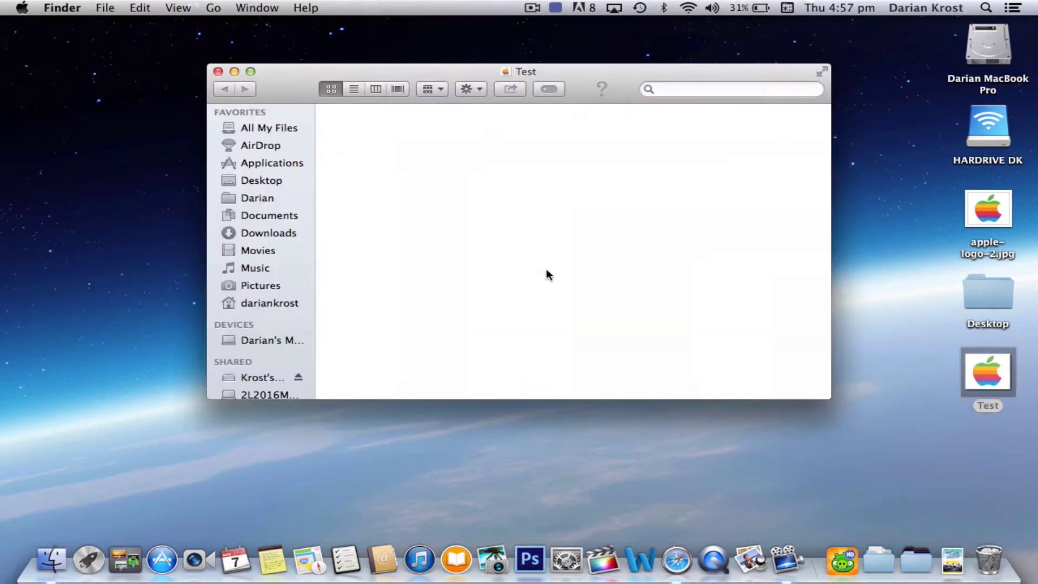
key("super+w")
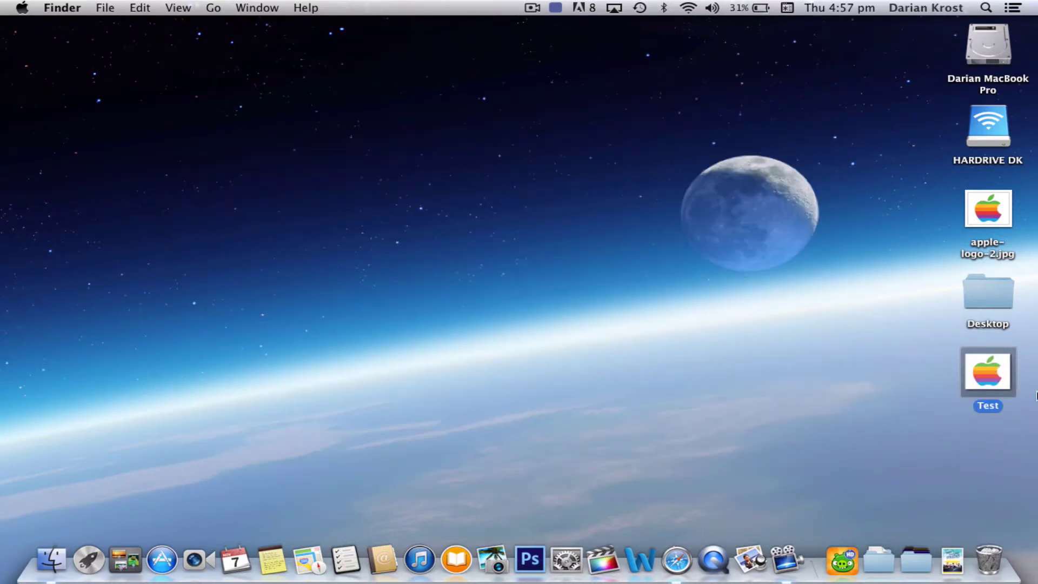
key("space")
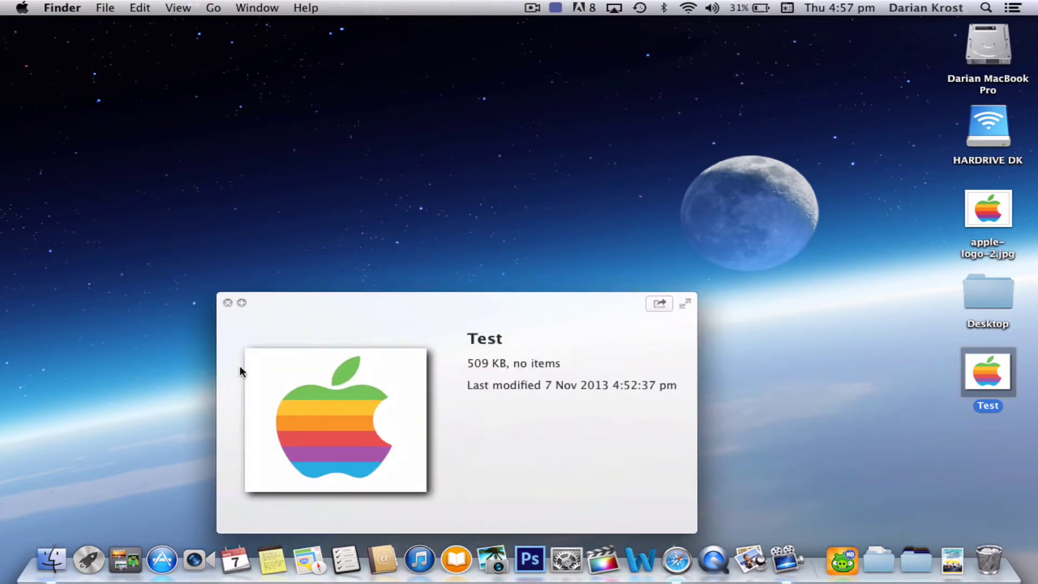
left_click(984, 49)
key("space")
key("space")
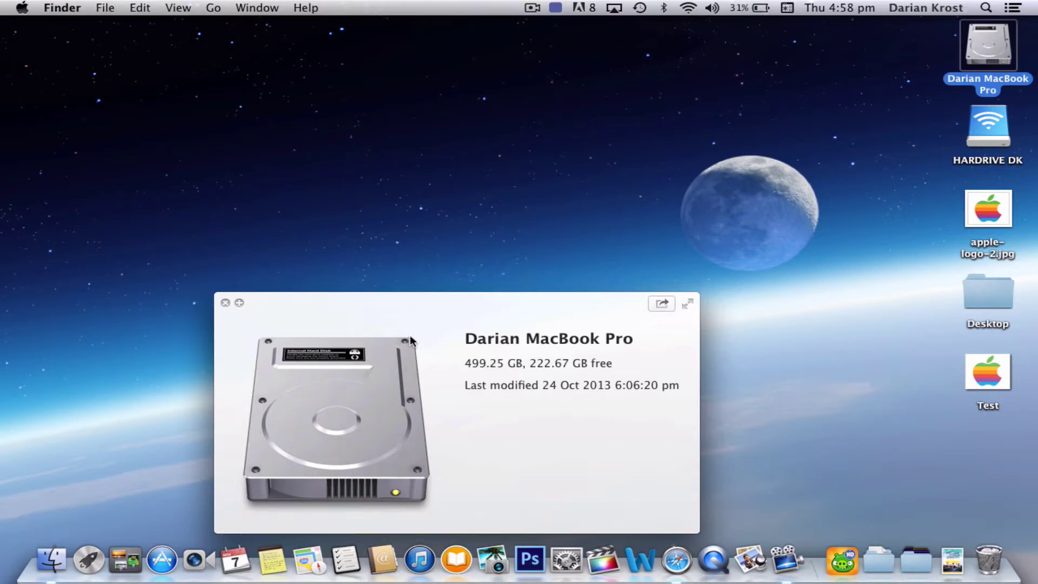
key("space")
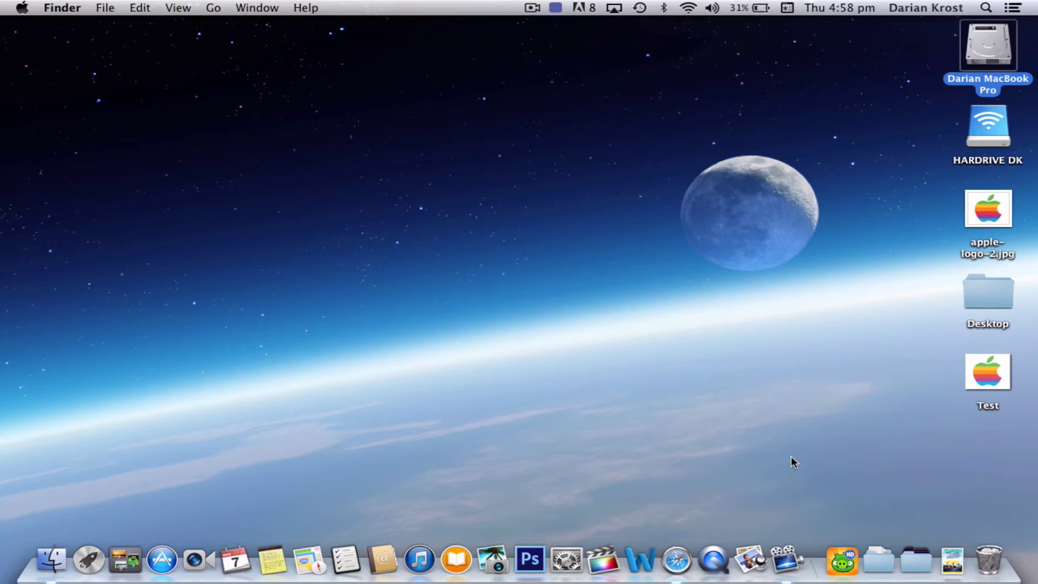
Step: Open apple-logo-2.jpg in Photoshop and choose the Quick Selection Tool
left_click(797, 405)
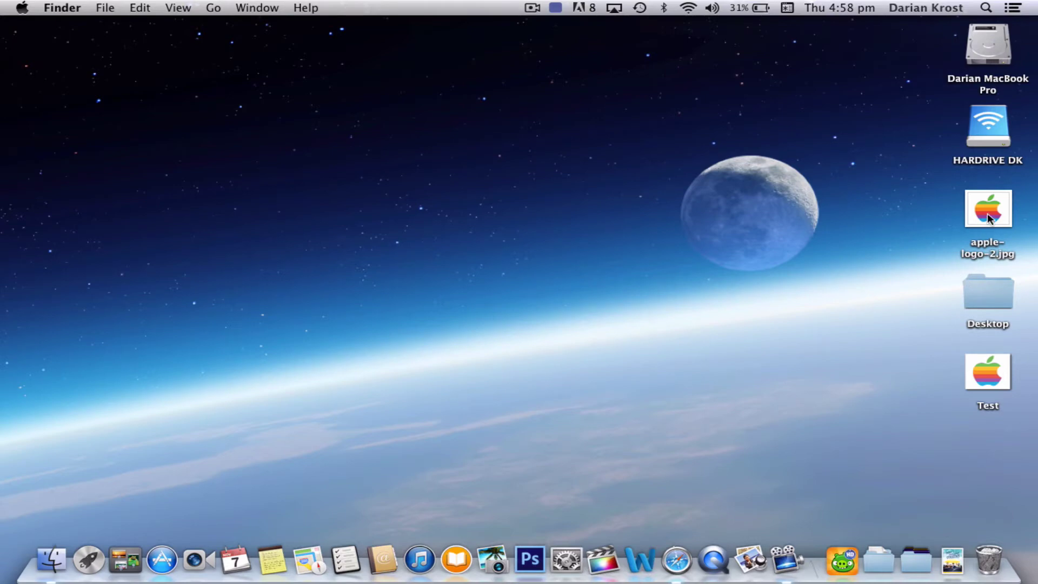
left_click_drag(992, 208, 530, 557)
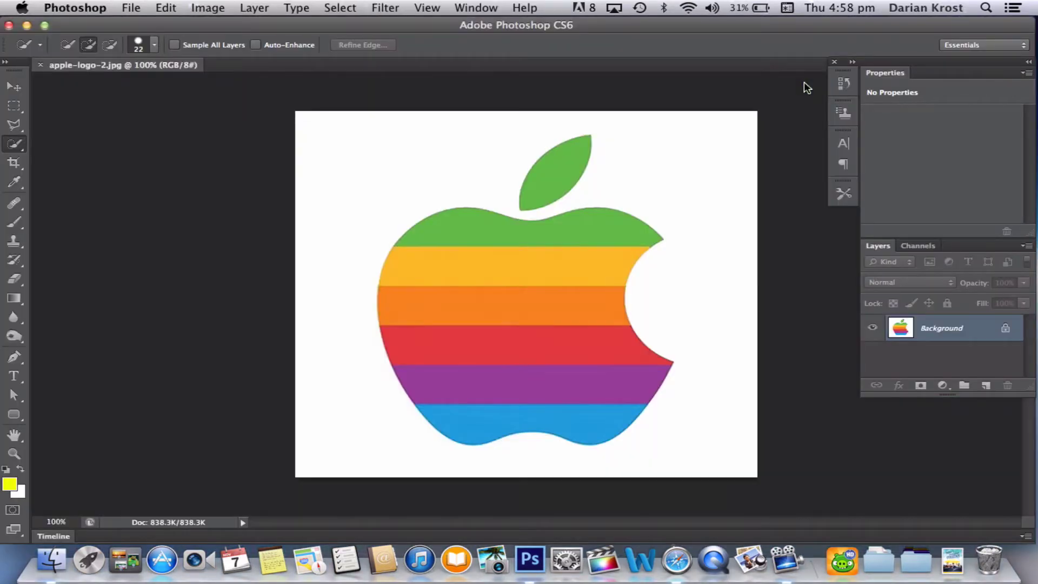
left_click(15, 144)
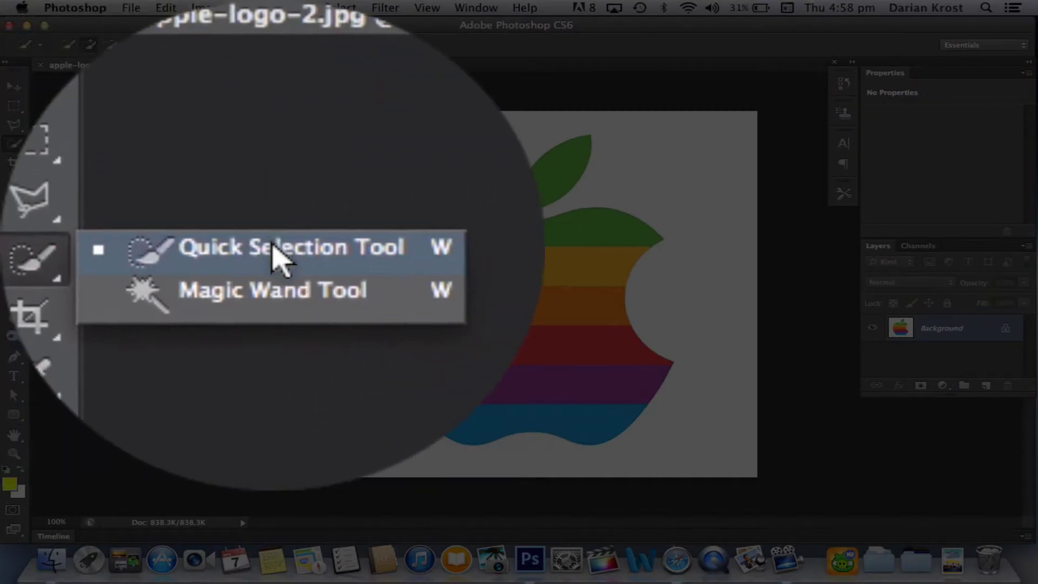
left_click(92, 143)
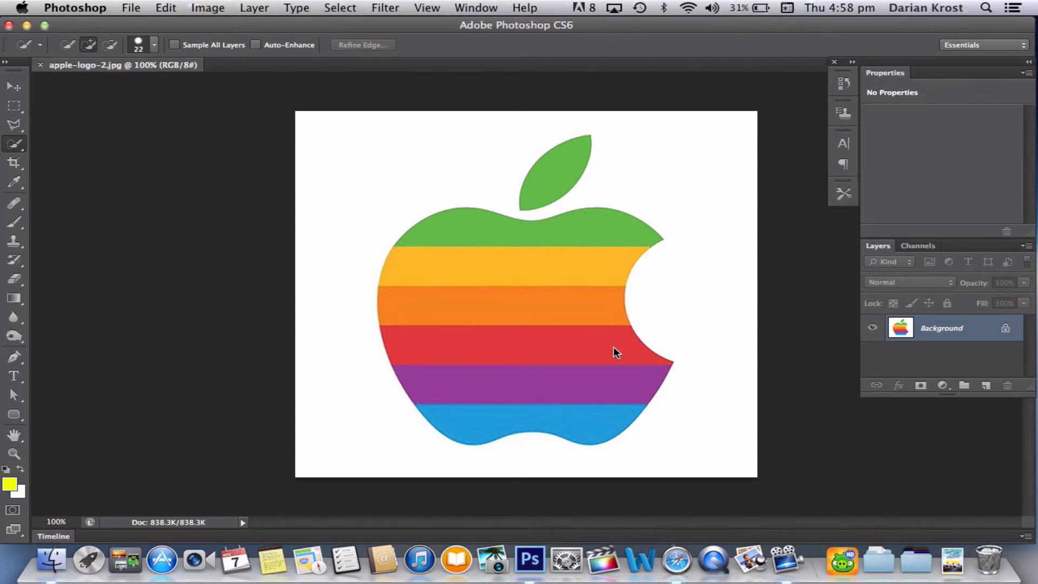
Step: Paint a selection over the orange, red, purple and blue bands and the leaf
mouse_move(530, 373)
left_mouse_down()
mouse_move(524, 260)
mouse_move(507, 242)
left_mouse_up()
left_click_drag(512, 416, 484, 417)
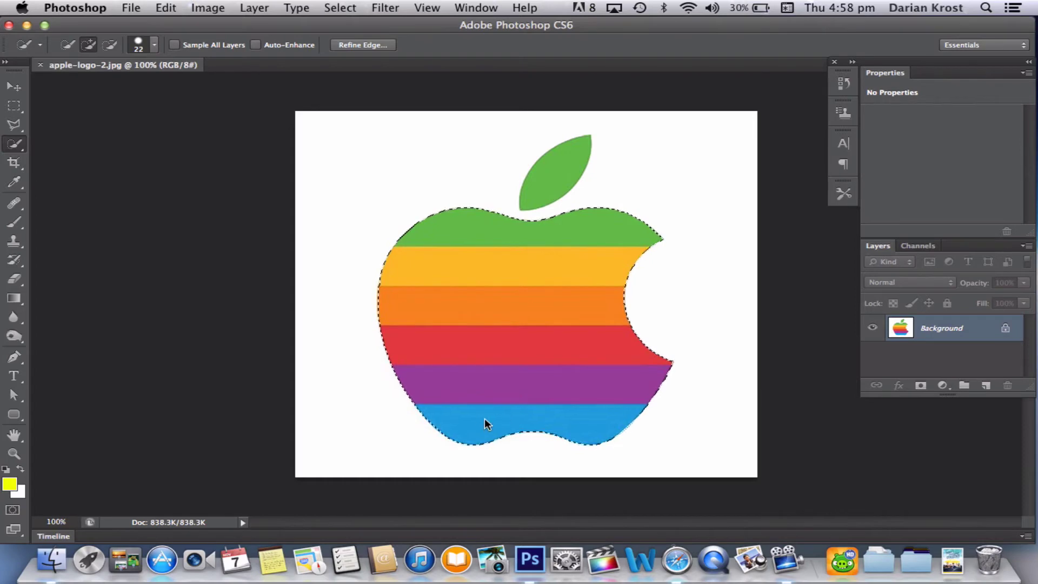
left_click_drag(540, 190, 554, 171)
Step: Refine the edge with Smooth 28, Feather 1.9 px, Contrast 15%, Shift Edge +16%, output to a new layer
left_click(370, 49)
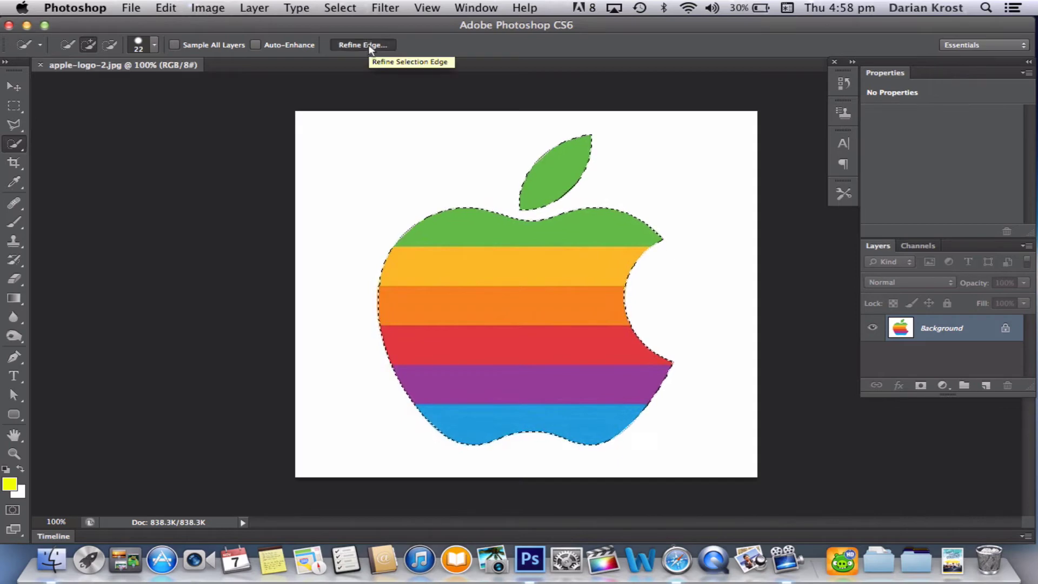
mouse_move(800, 105)
left_mouse_down()
mouse_move(808, 111)
mouse_move(796, 104)
left_mouse_up()
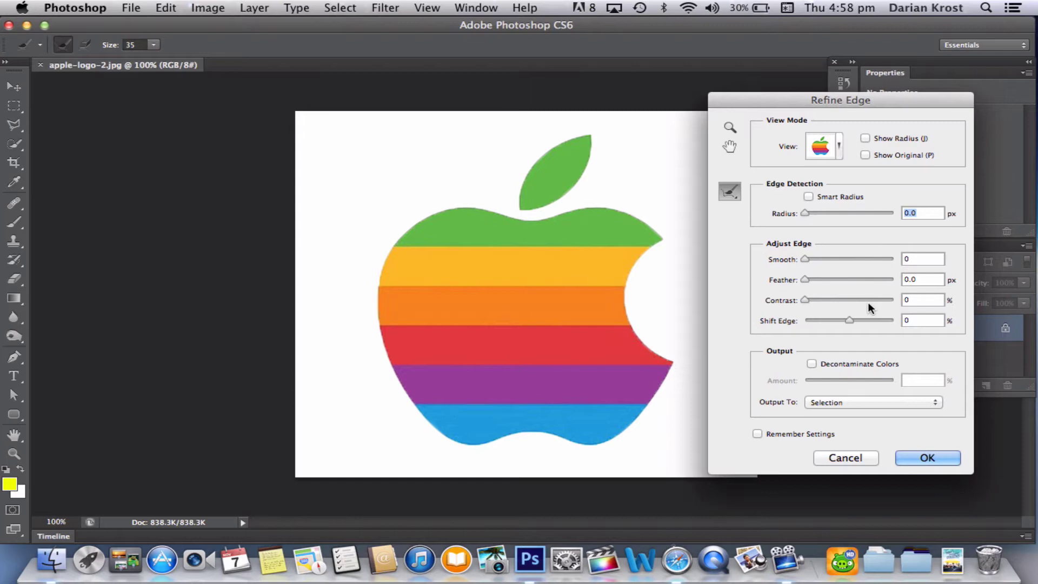
left_click_drag(804, 258, 813, 279)
left_click_drag(850, 320, 857, 321)
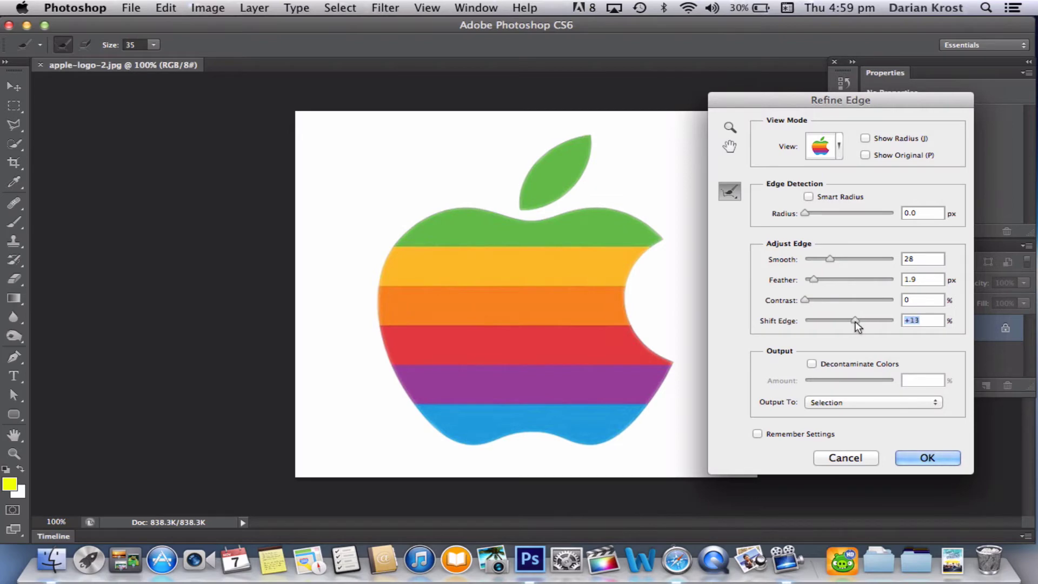
left_click_drag(805, 300, 818, 298)
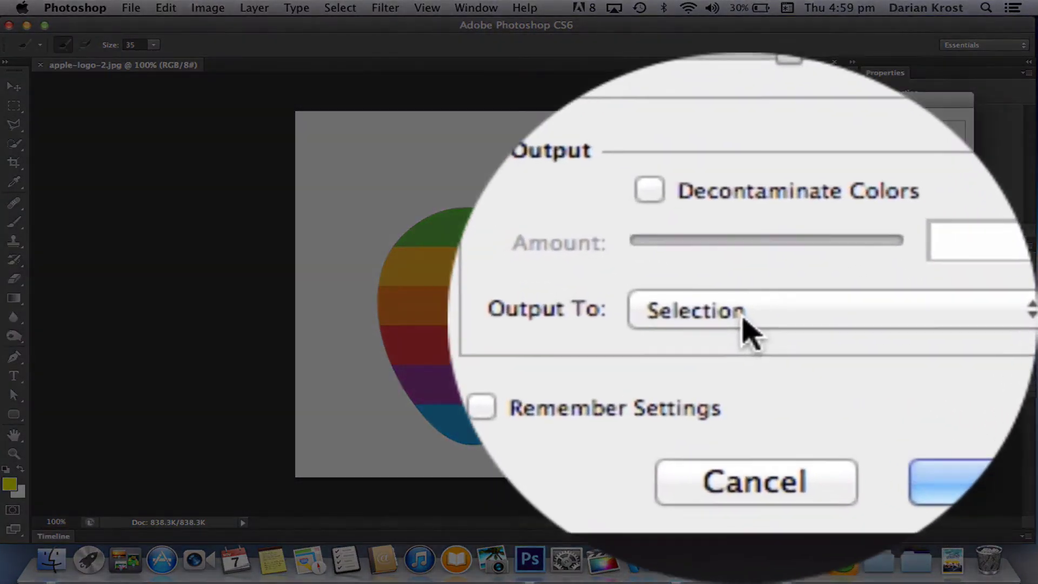
left_click(841, 404)
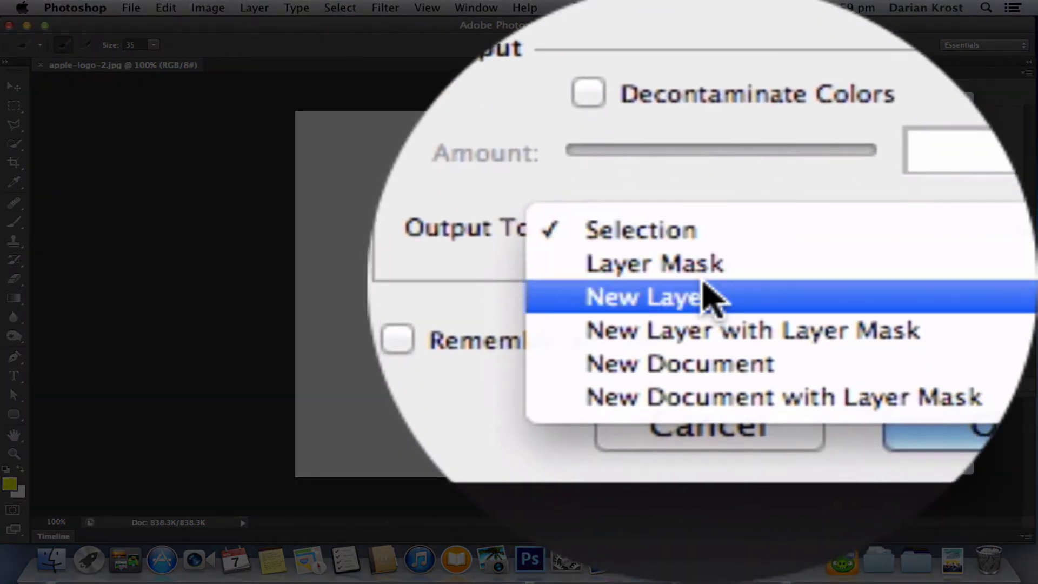
left_click(841, 424)
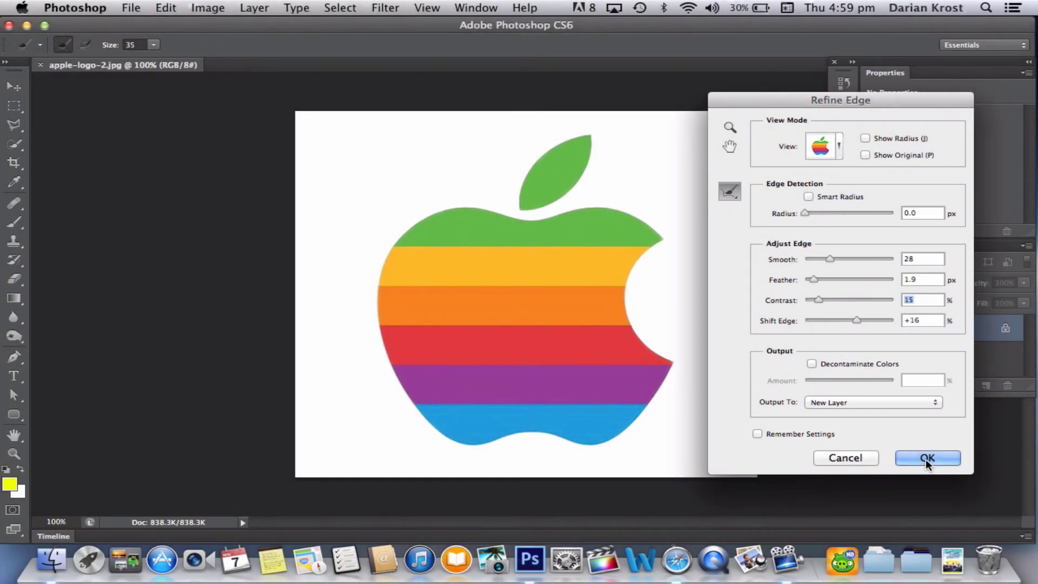
left_click(926, 459)
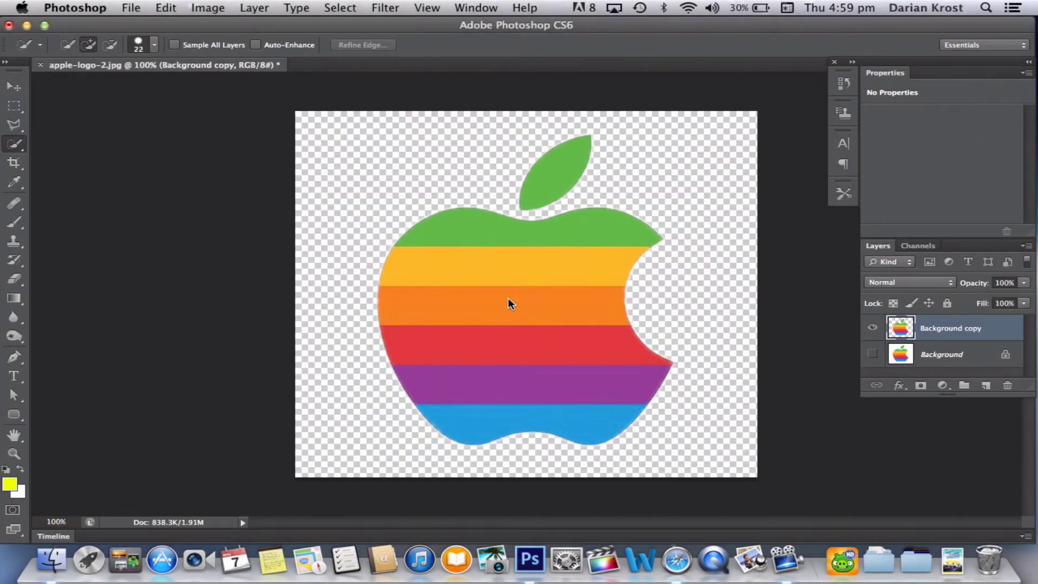
Step: Test-move the apple left with the Move tool, then undo the move
left_click(13, 87)
left_click_drag(591, 277, 557, 277)
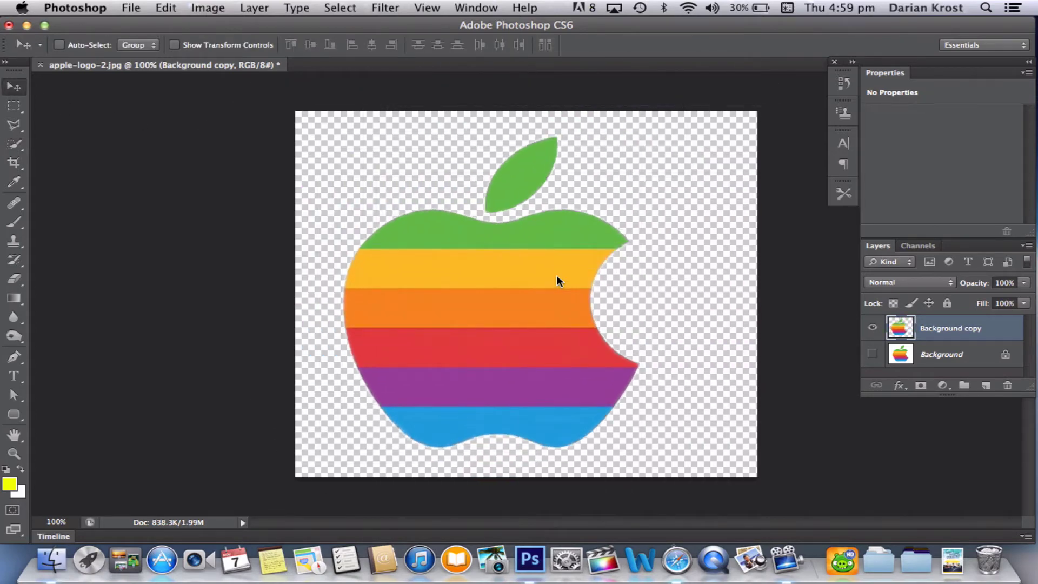
key("super+z")
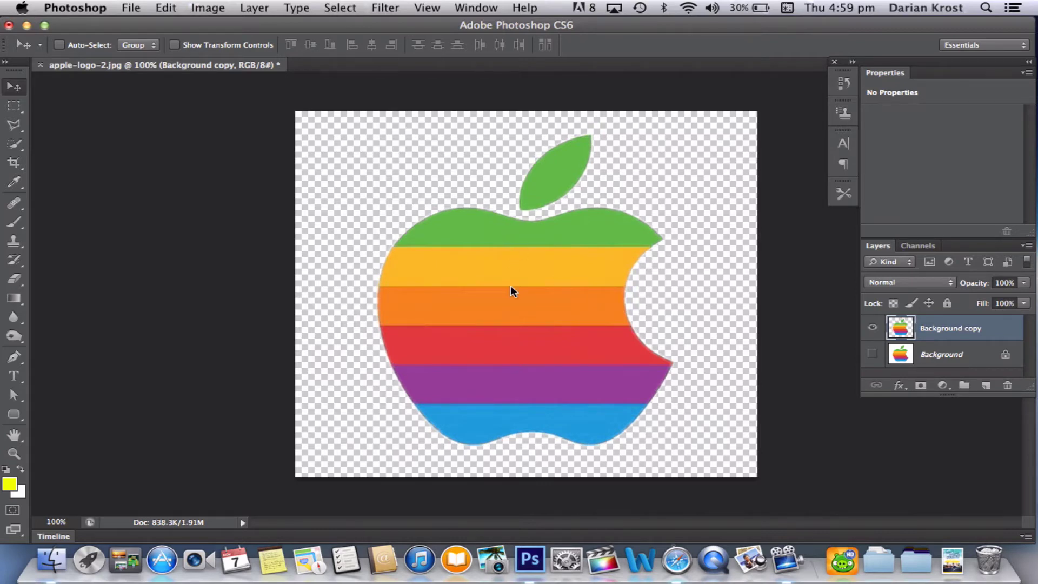
Step: Save the image as PNG named Logo.png on the Desktop, accepting the PNG options
left_click(132, 8)
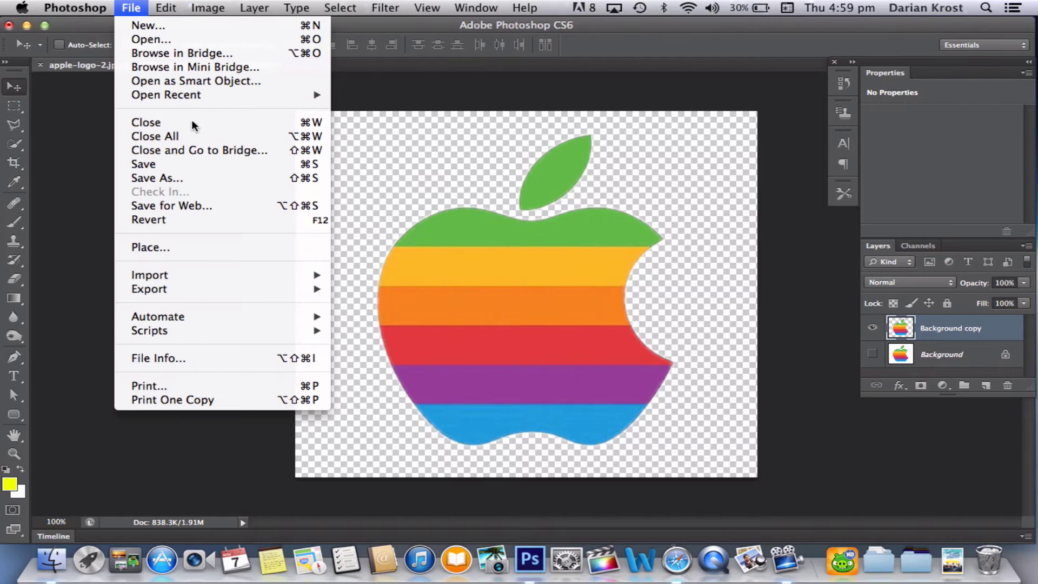
left_click(204, 177)
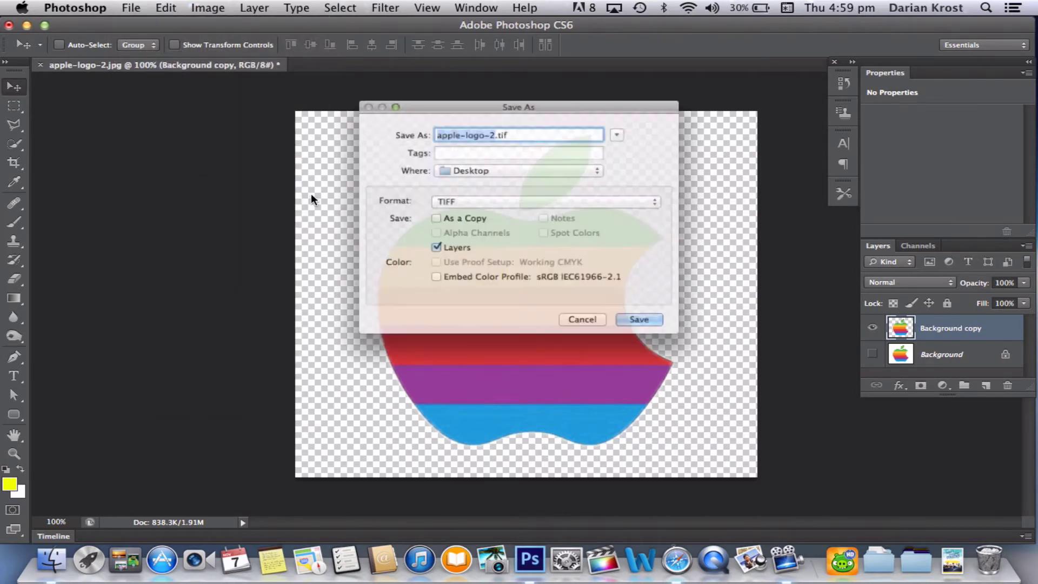
left_click(439, 200)
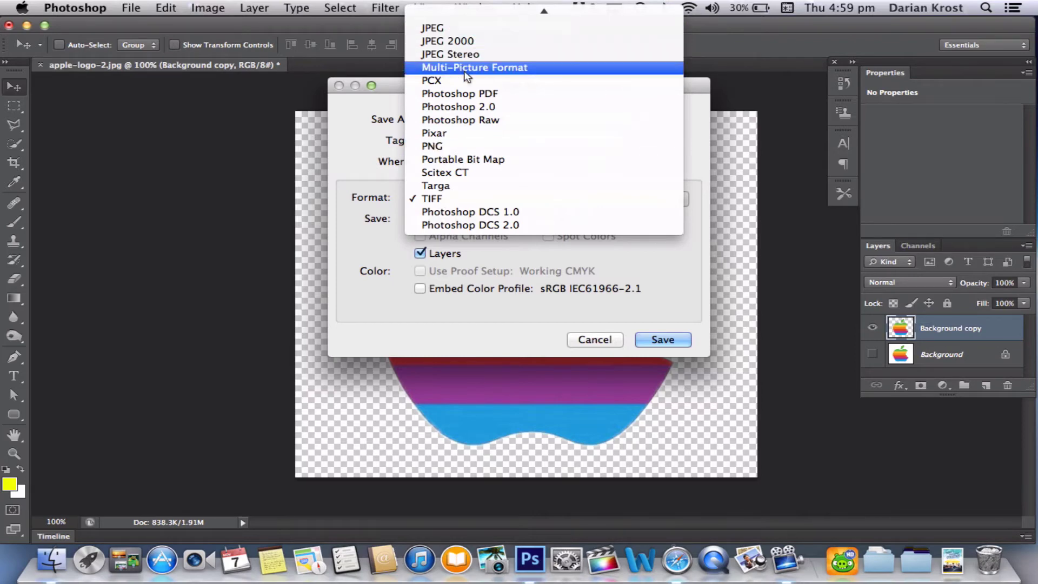
left_click(453, 148)
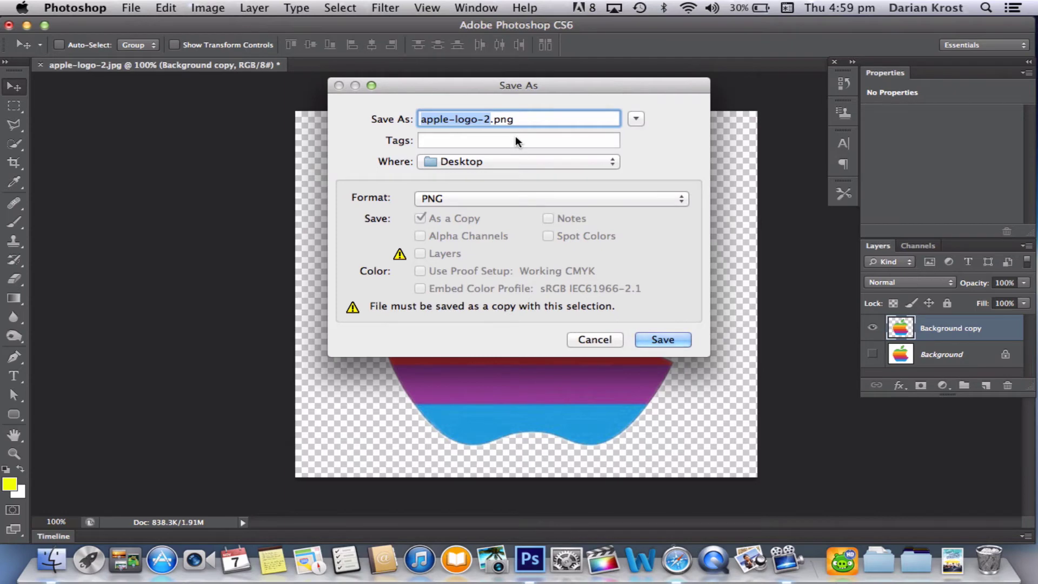
type("Log")
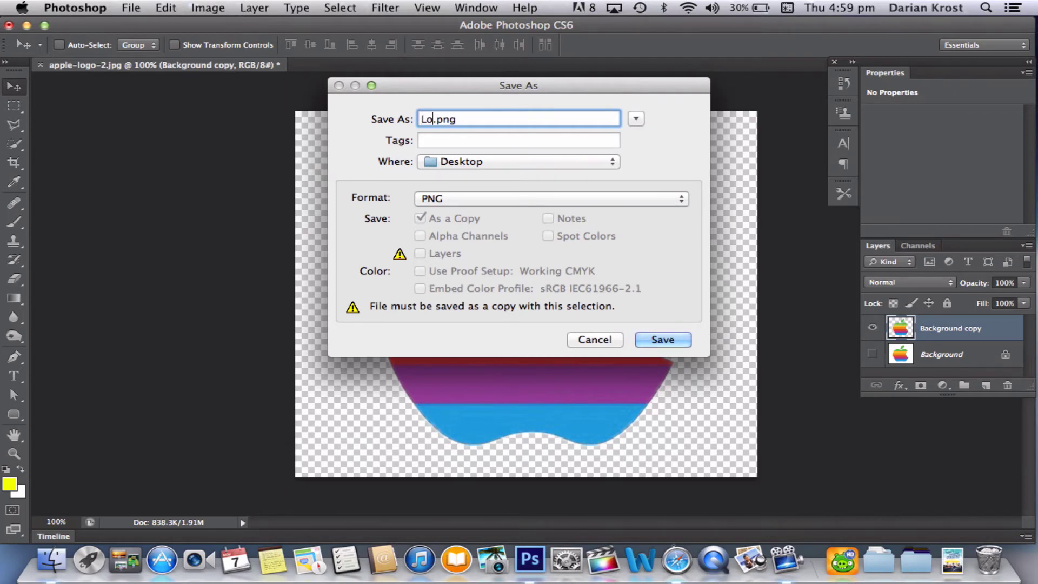
type("o")
left_click(673, 338)
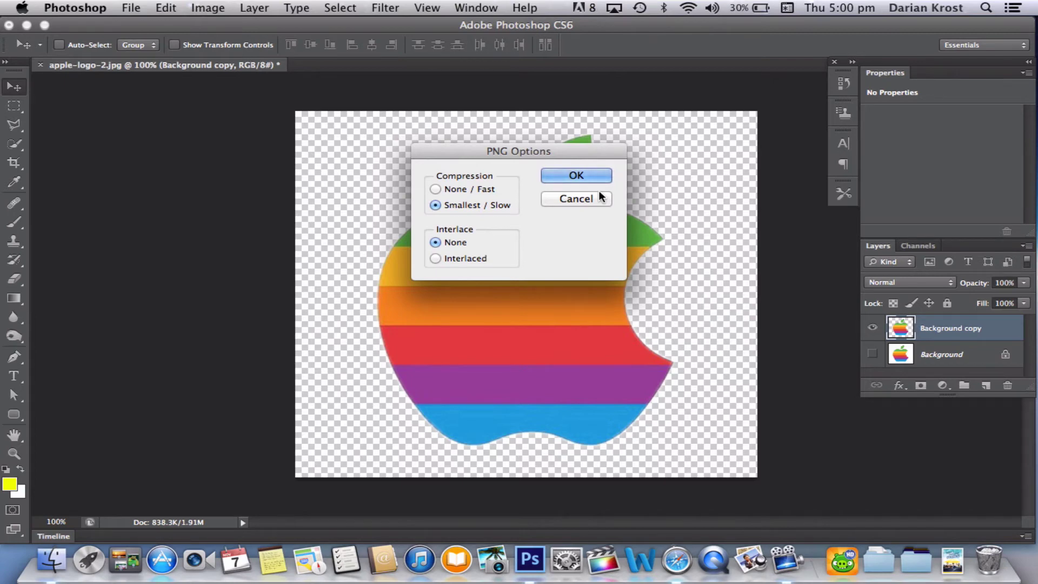
left_click(576, 176)
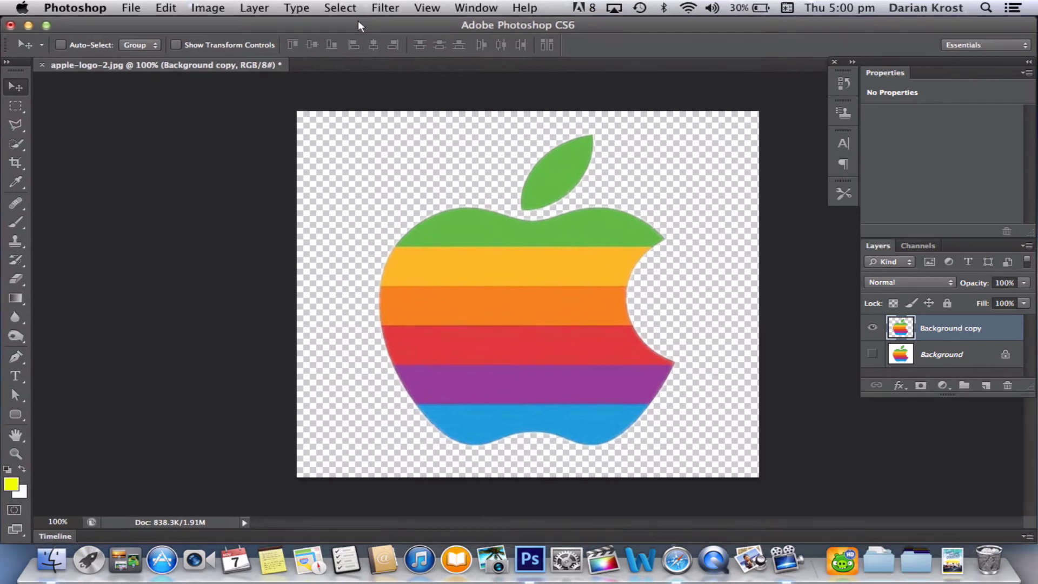
Step: Quit Photoshop without saving the JPG and select Logo.png on the desktop
key("super+q")
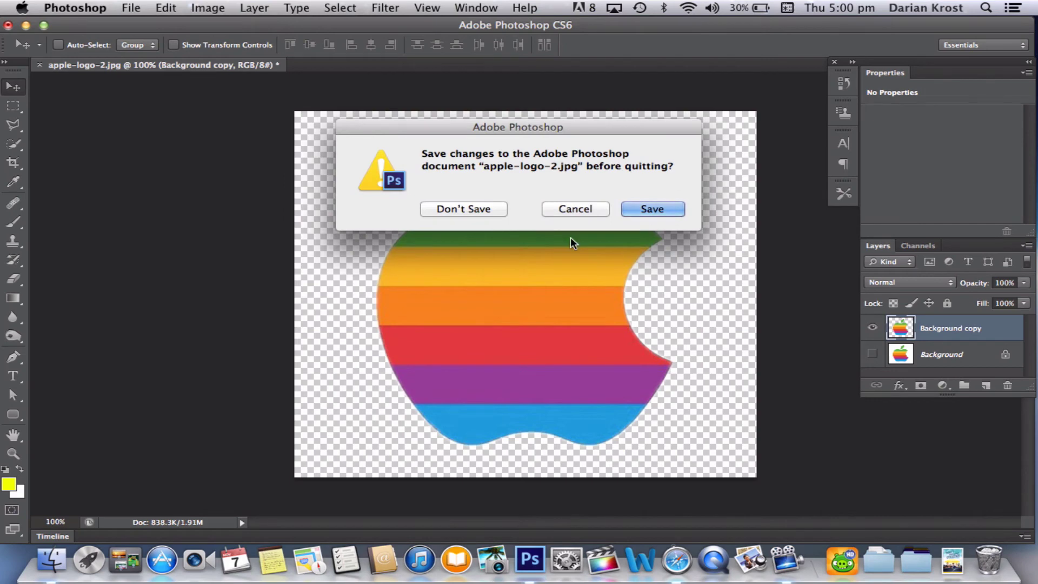
left_click(481, 208)
left_click(855, 325)
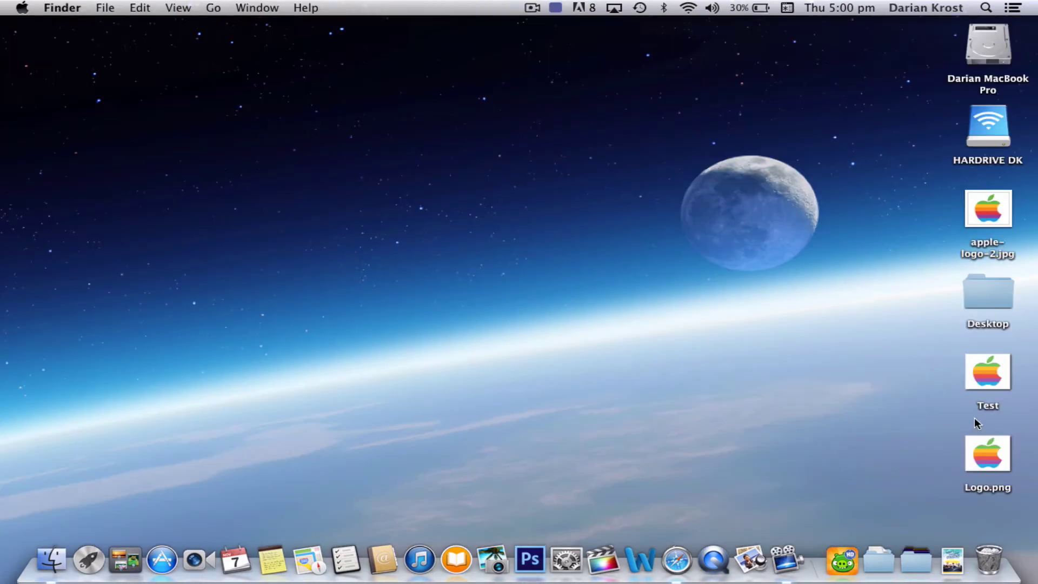
left_click(979, 467)
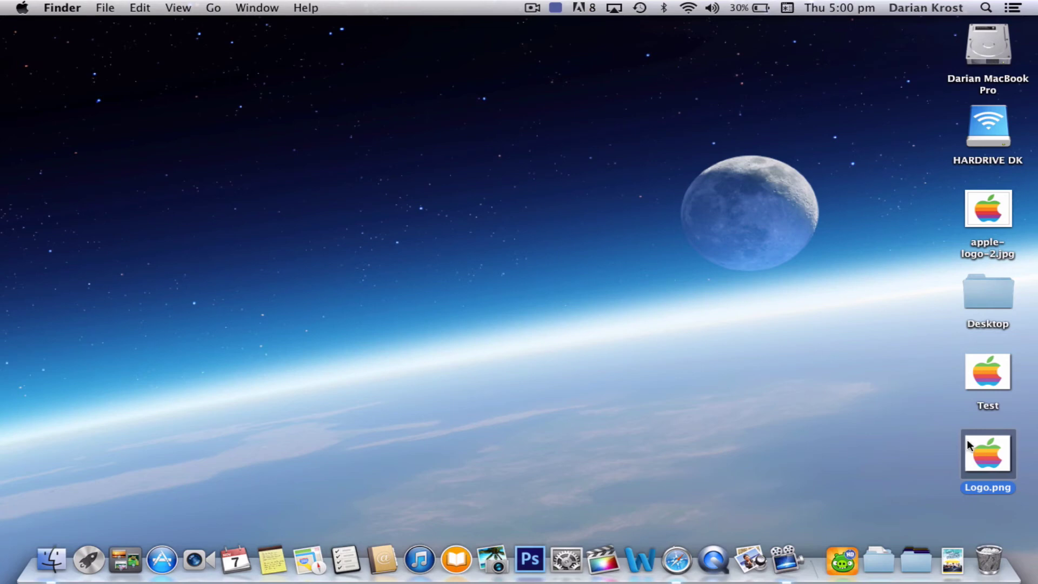
key("space")
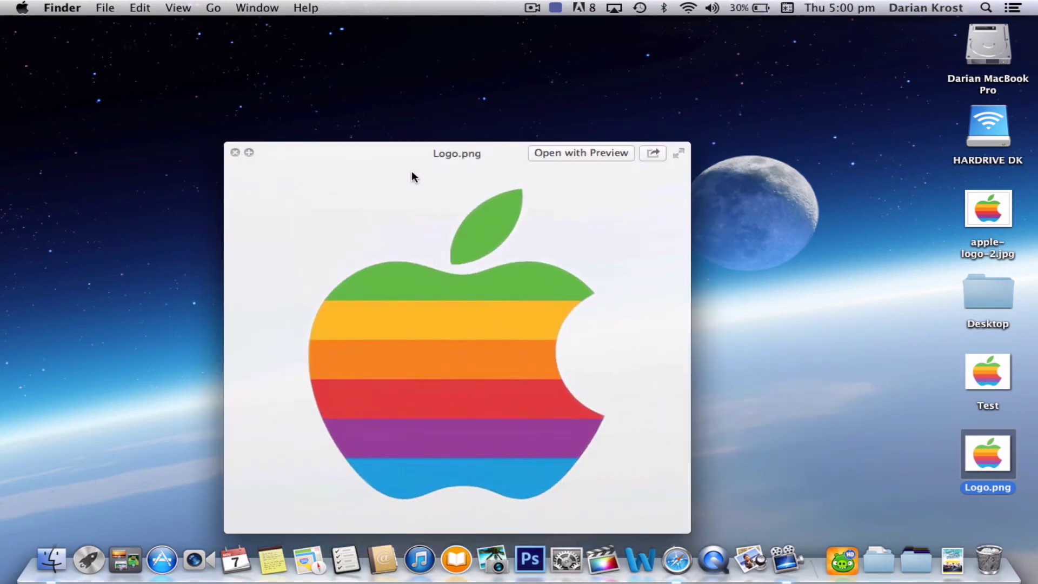
key("space")
double_click(992, 466)
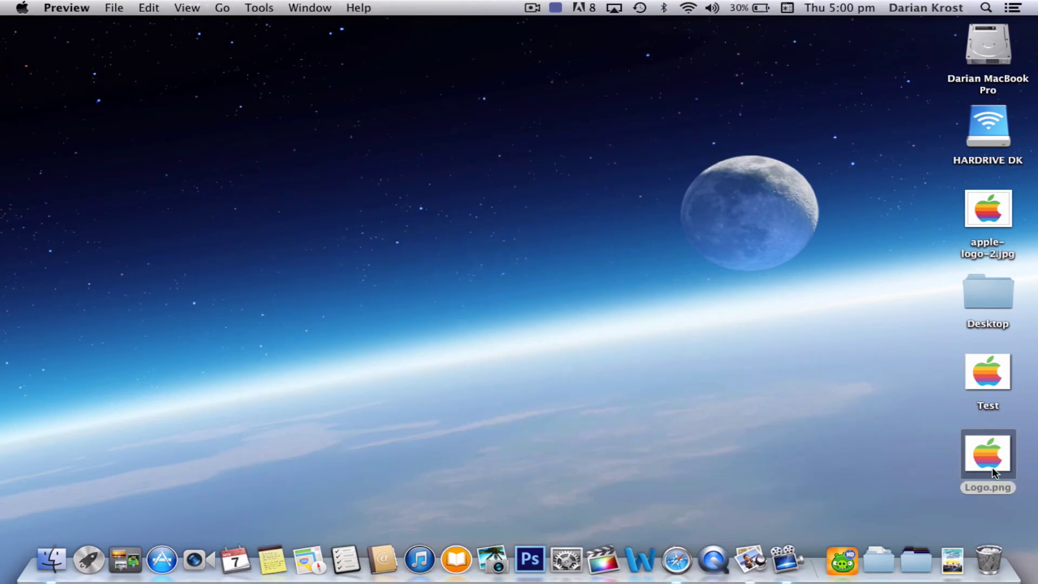
left_click(992, 467)
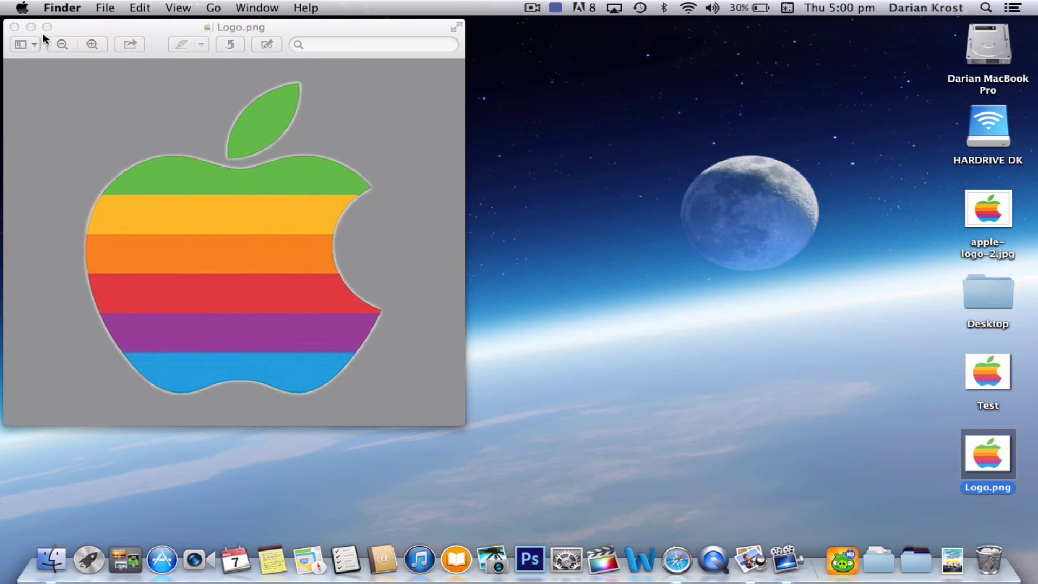
left_click(14, 27)
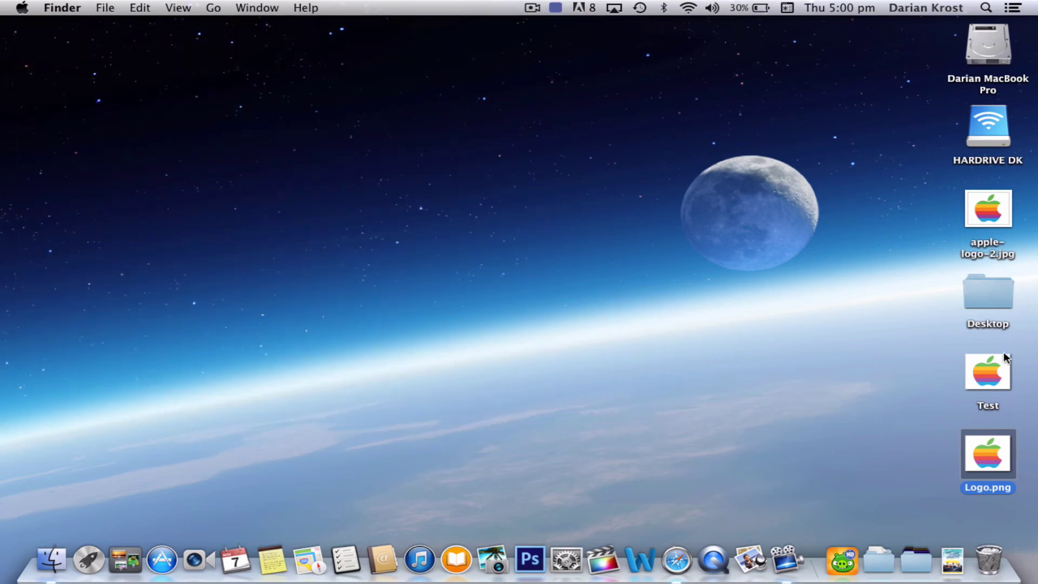
Step: Open the Get Info window for the Test folder
left_click(996, 364)
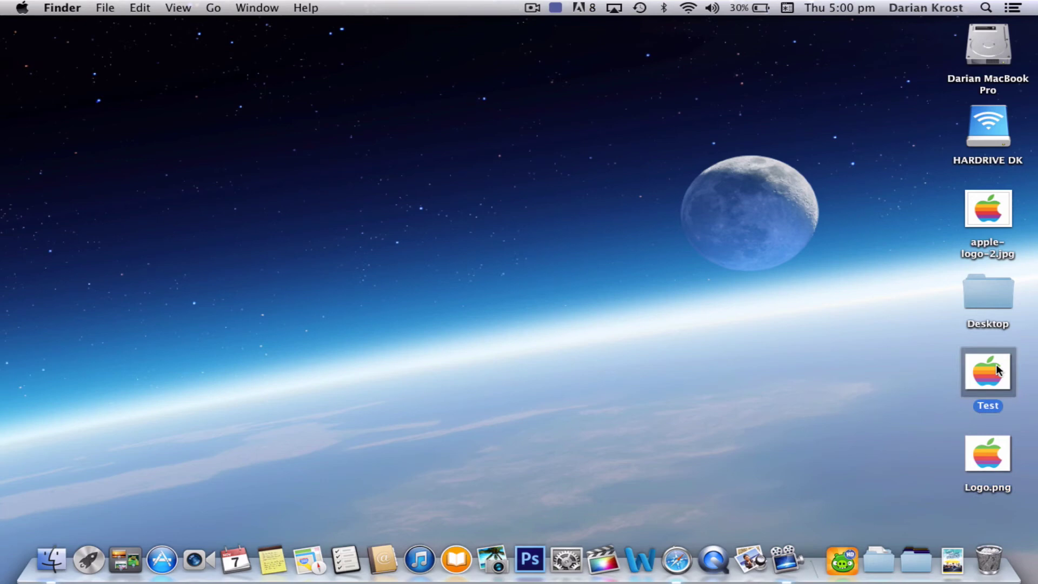
right_click(996, 365)
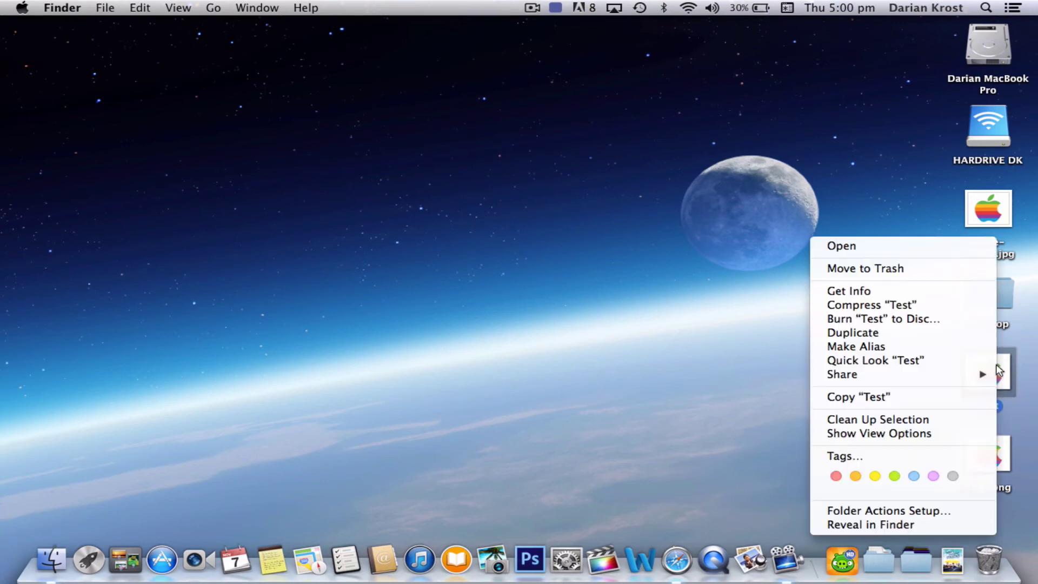
left_click(943, 289)
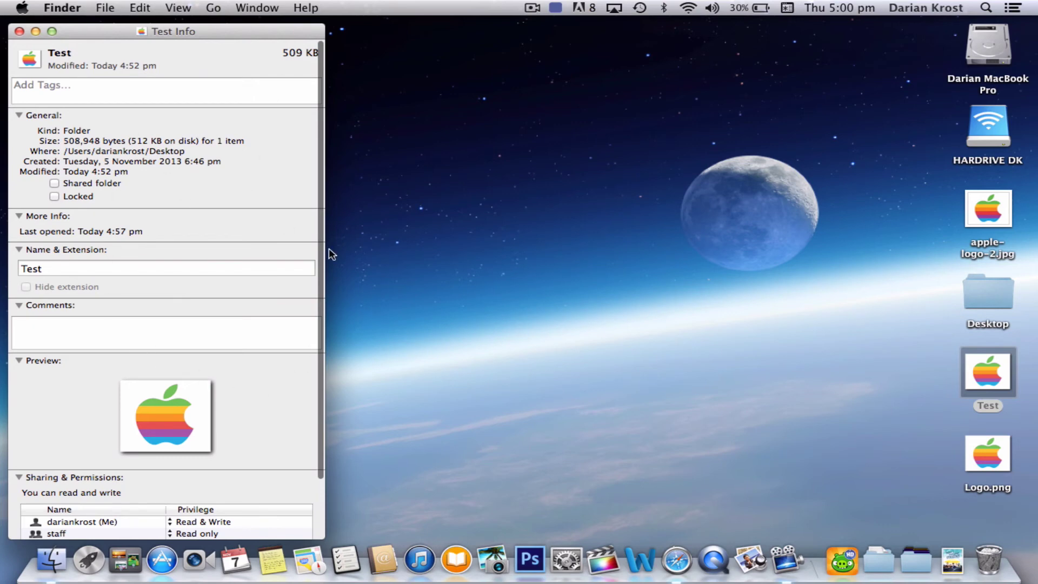
Step: Copy Logo.png from Preview and paste it onto the Test folder's icon, then close Info
left_click(992, 455)
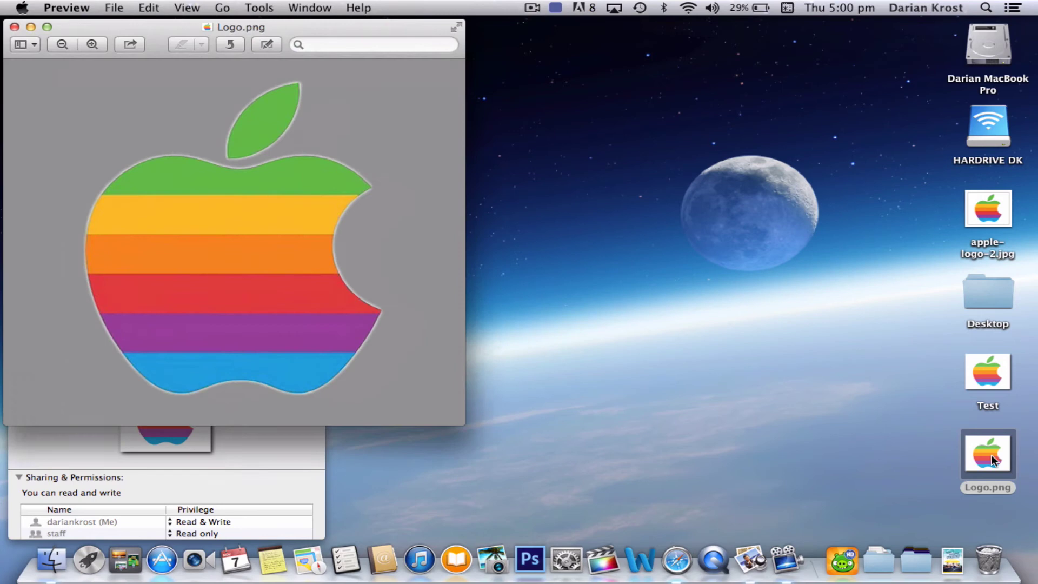
left_click_drag(176, 27, 604, 53)
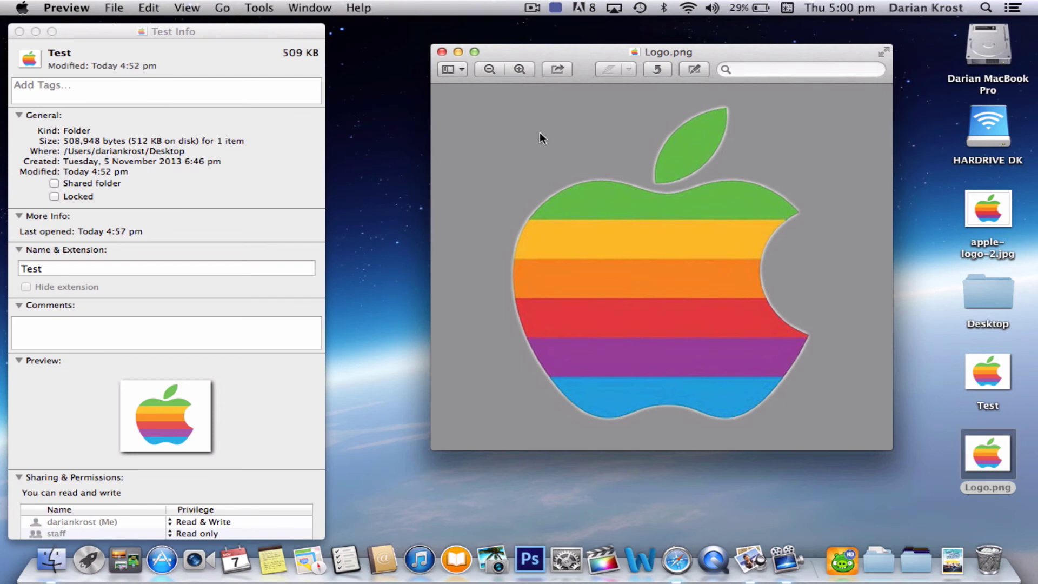
key("super+c")
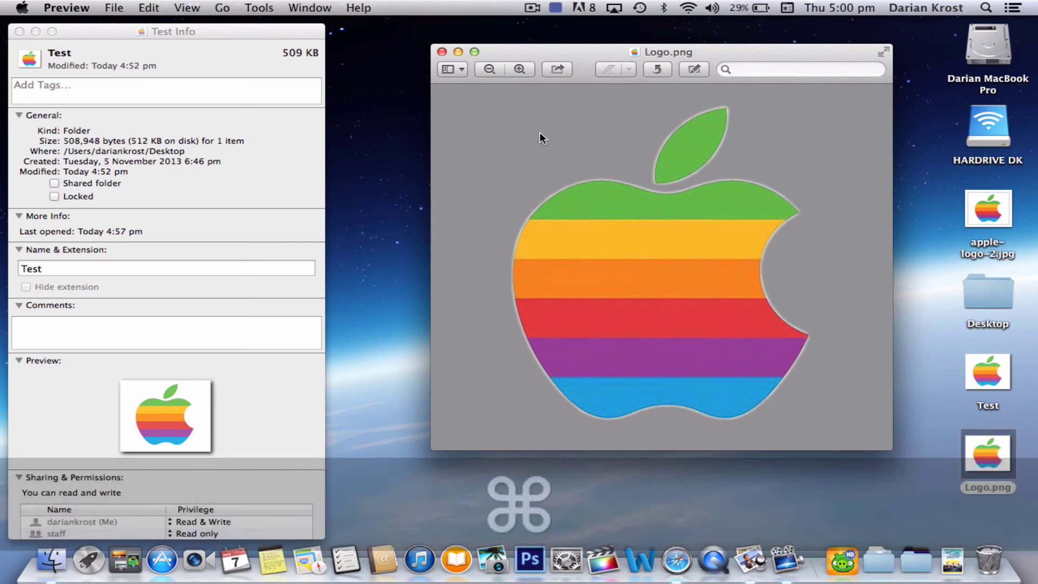
left_click(36, 60)
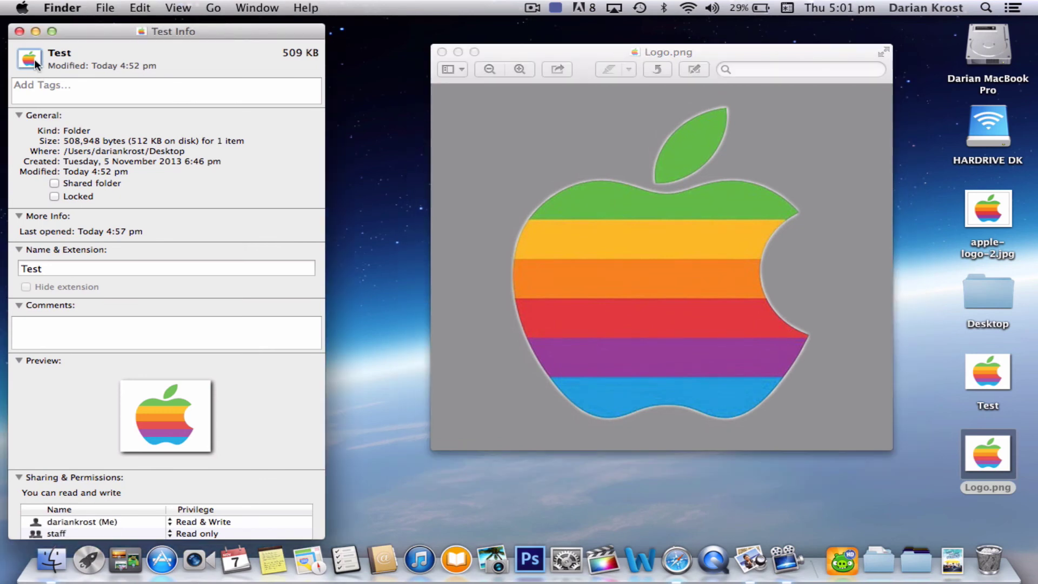
key("super+v")
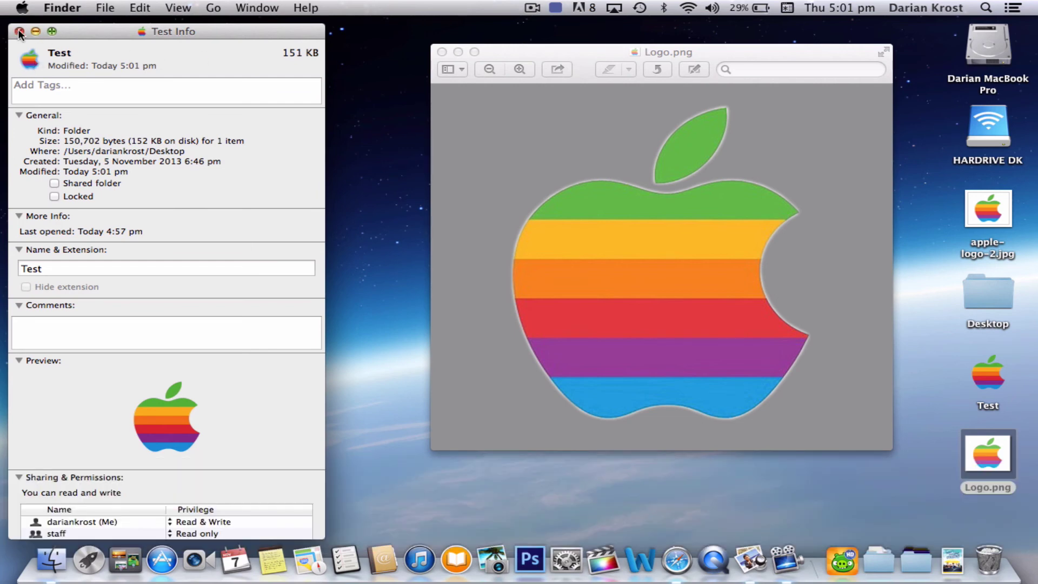
key("super+w")
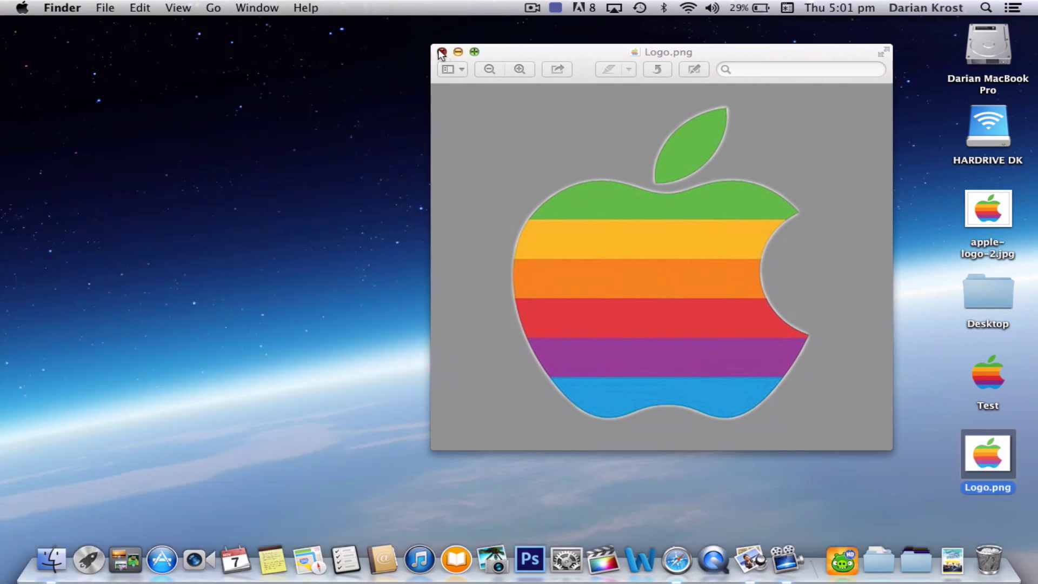
Step: Close the Logo.png preview and move the Test folder around, returning it above Logo.png
left_click(442, 51)
mouse_move(984, 365)
left_mouse_down()
mouse_move(650, 165)
mouse_move(411, 173)
mouse_move(609, 281)
mouse_move(714, 233)
mouse_move(598, 234)
mouse_move(672, 235)
mouse_move(737, 220)
mouse_move(981, 370)
left_mouse_up()
left_click(965, 53)
left_click(676, 193)
left_click(865, 195)
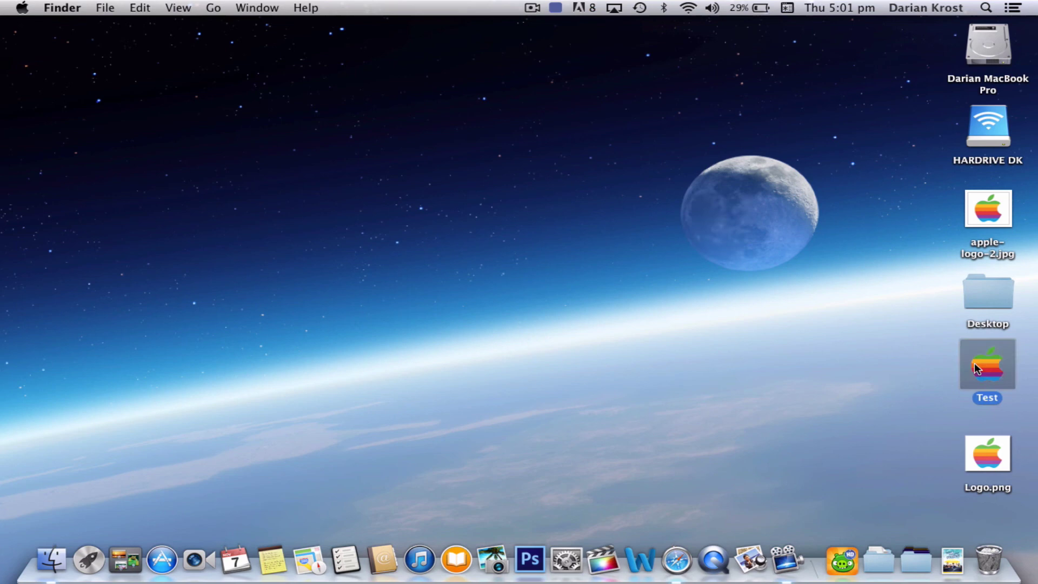
left_click(876, 384)
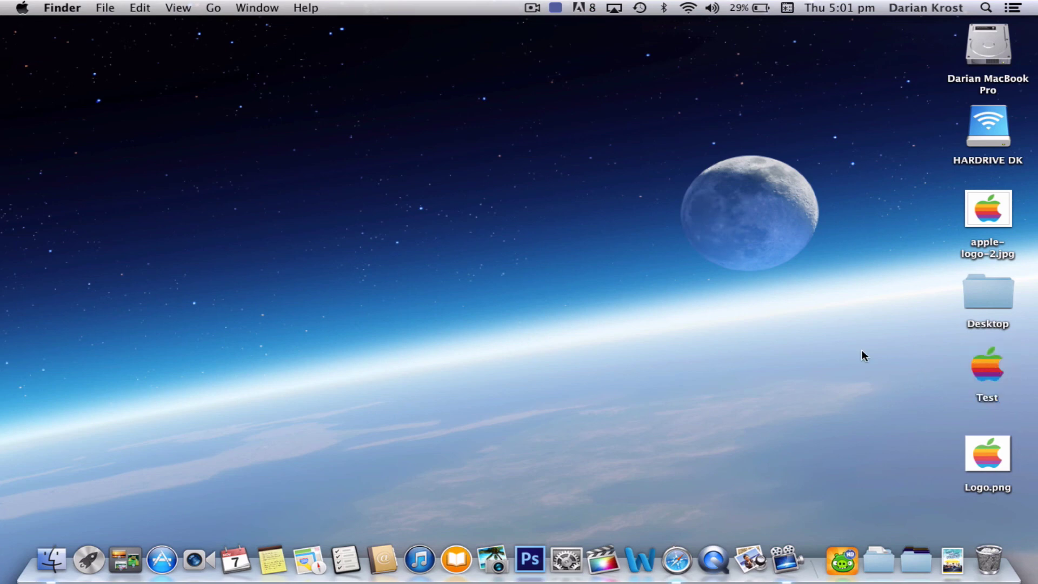